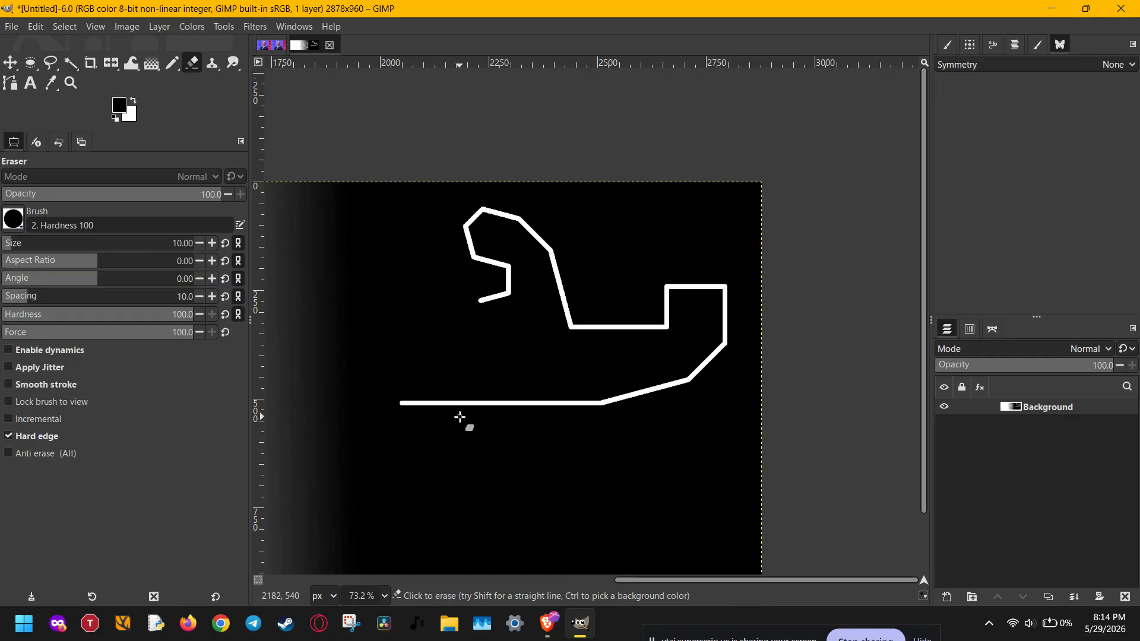
Undo all the white eraser strokes made on the black area of the gradient image
{"action": "key", "text": "ctrl+z"}
{"action": "key", "text": "ctrl+z"}
{"action": "key", "text": "ctrl+z"}
{"action": "key", "text": "ctrl+z"}
{"action": "key", "text": "ctrl+z"}
{"action": "key", "text": "ctrl+z"}
{"action": "key", "text": "ctrl+z"}
{"action": "key", "text": "ctrl+z"}
{"action": "key", "text": "ctrl+z"}
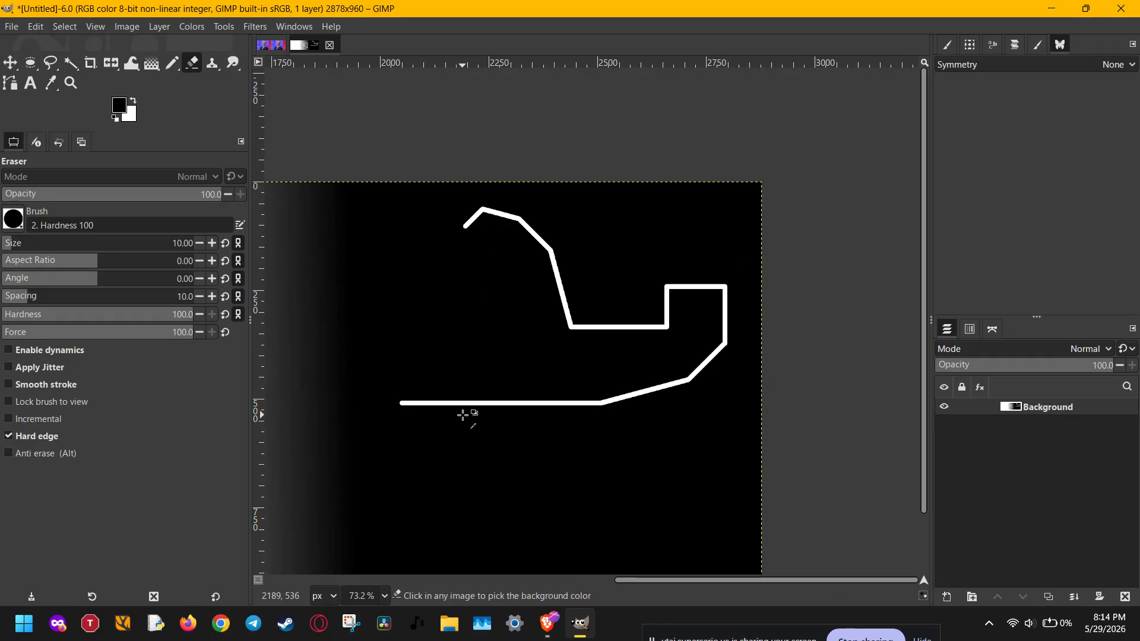
{"action": "key", "text": "ctrl+z"}
{"action": "key", "text": "ctrl+z"}
{"action": "key", "text": "ctrl+z"}
{"action": "key", "text": "ctrl+z"}
{"action": "key", "text": "ctrl+z"}
{"action": "key", "text": "ctrl+z"}
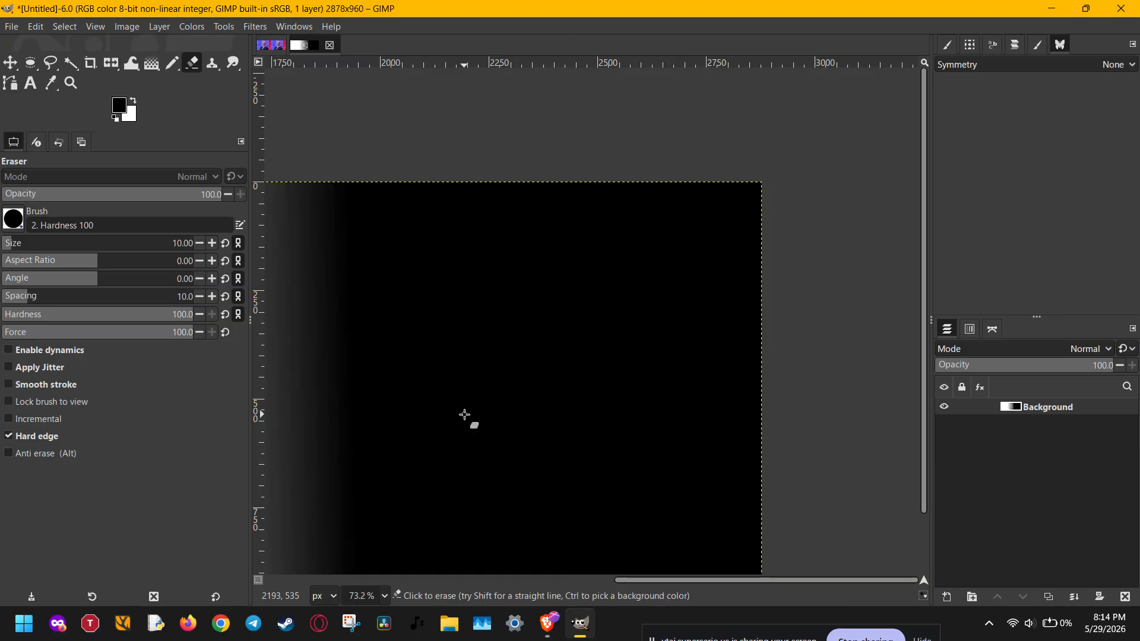
{"action": "left_click", "coordinate": [11, 28]}
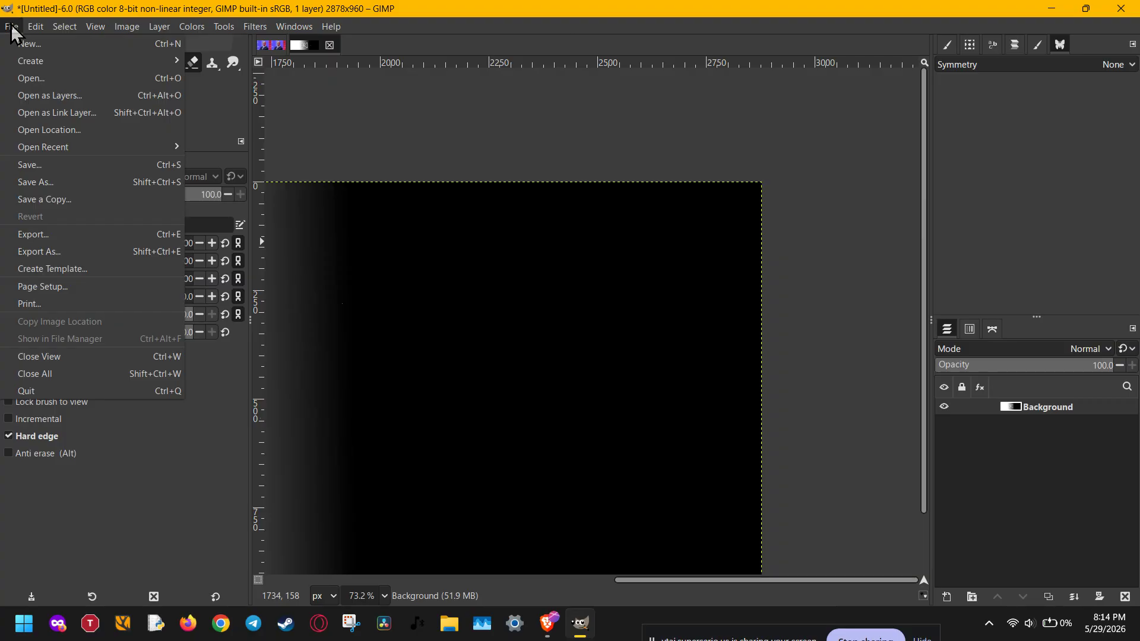
{"action": "left_click", "coordinate": [27, 78]}
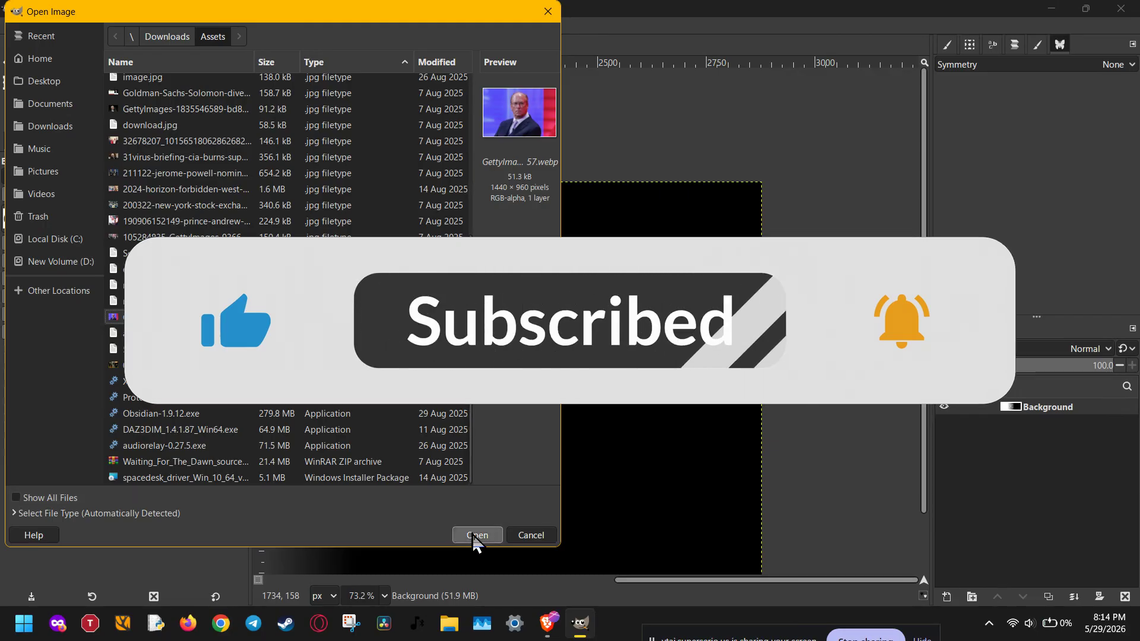
{"action": "left_click", "coordinate": [468, 541]}
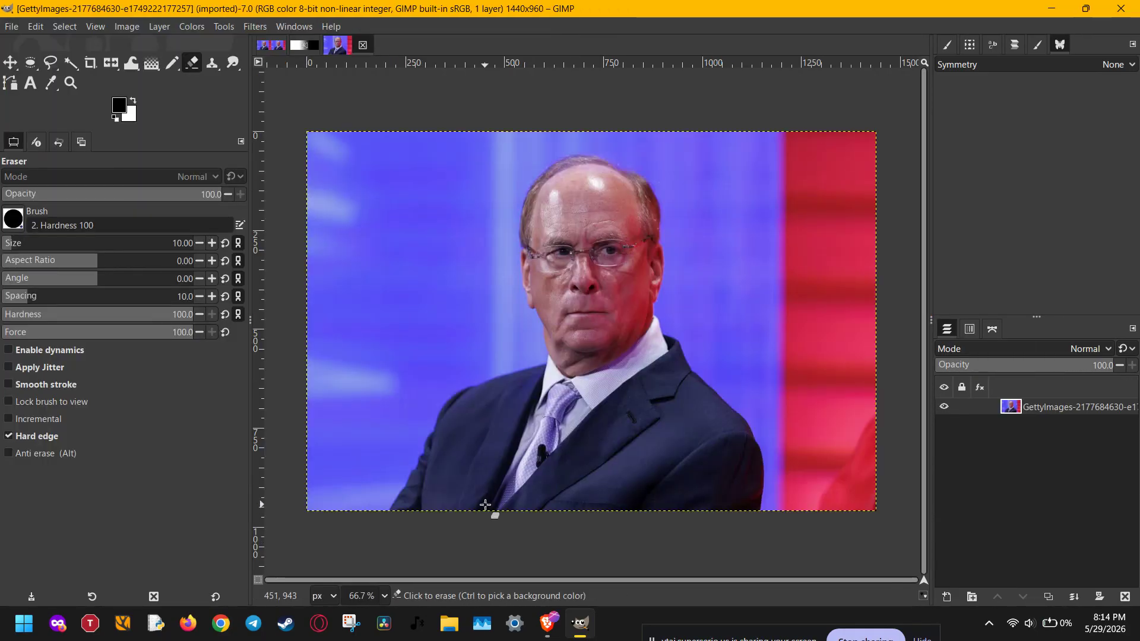
{"action": "scroll", "coordinate": [485, 505], "scroll_direction": "down", "scroll_amount": 4}
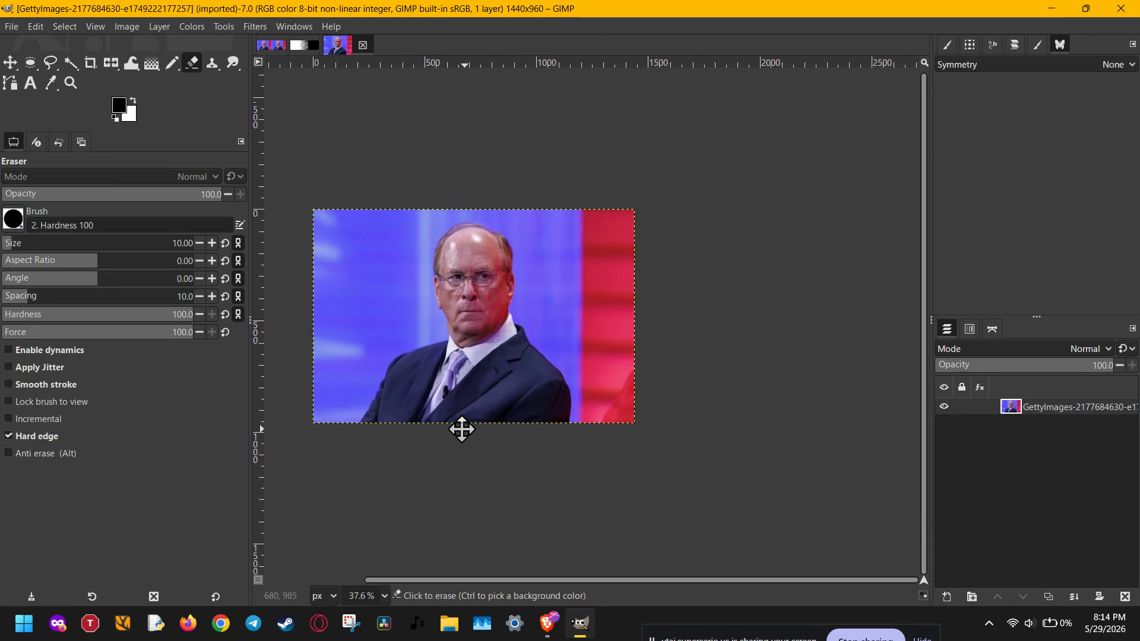
Duplicate the photo layer and move the copy off the canvas so it sits flush against the original's right edge
{"action": "right_click", "coordinate": [1044, 410]}
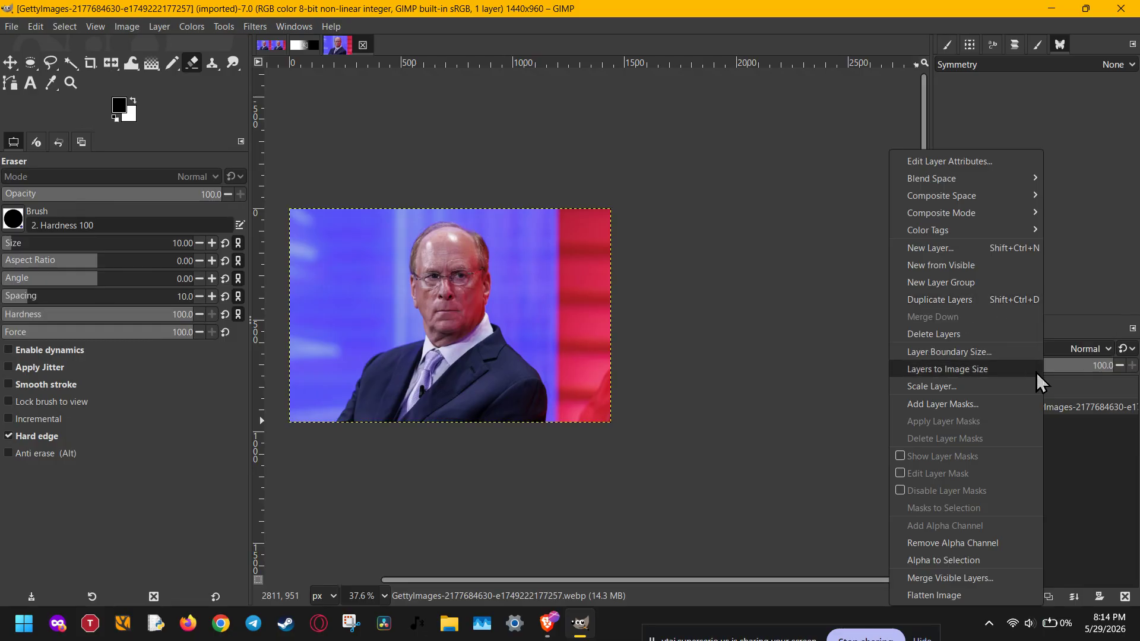
{"action": "left_click", "coordinate": [1006, 300]}
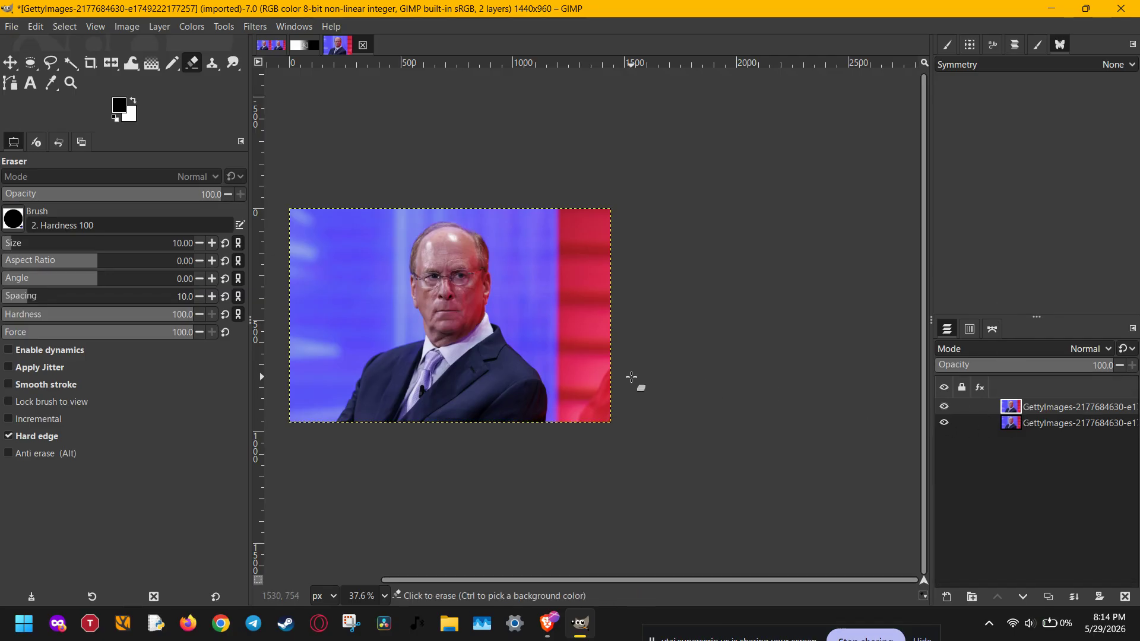
{"action": "key", "text": "m"}
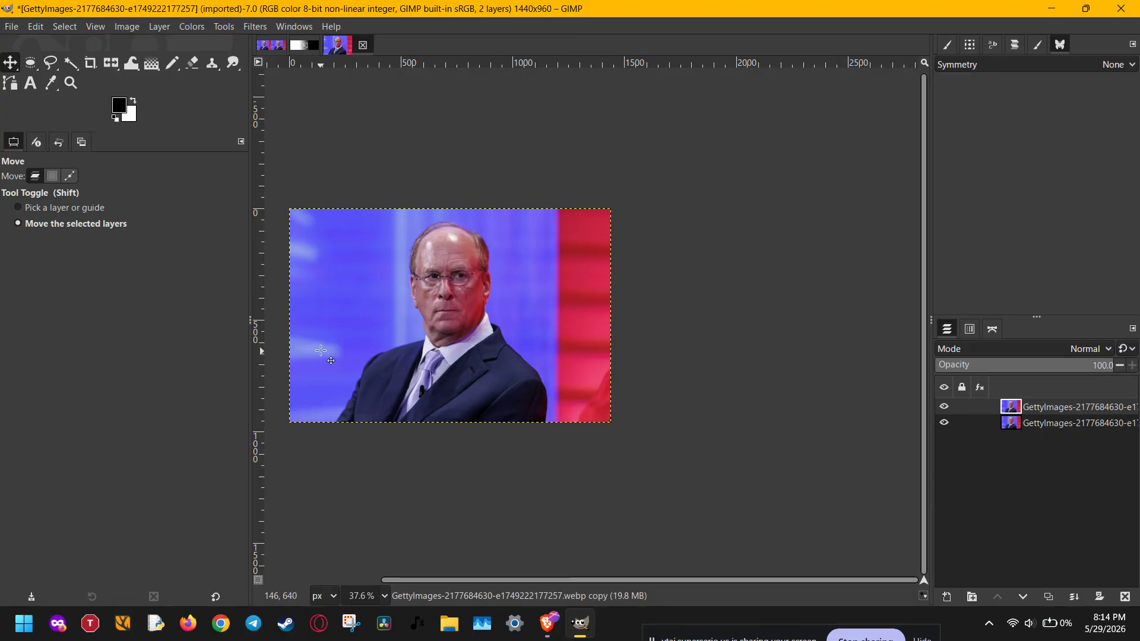
{"action": "left_click_drag", "start_coordinate": [302, 347], "coordinate": [623, 346]}
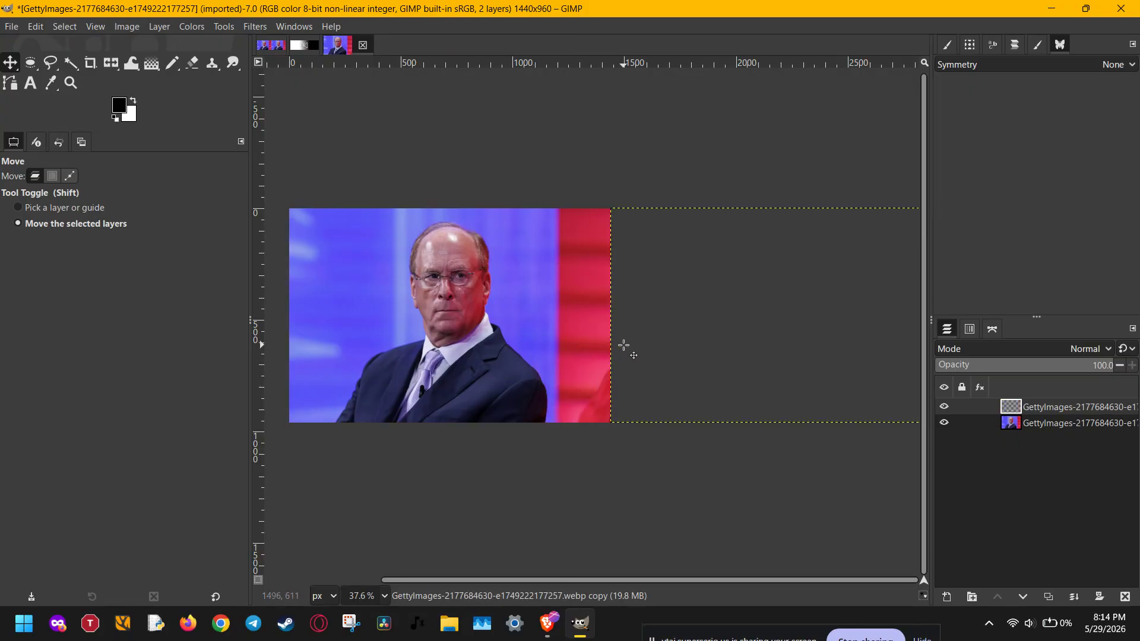
{"action": "scroll", "coordinate": [626, 361], "scroll_direction": "down", "scroll_amount": 1}
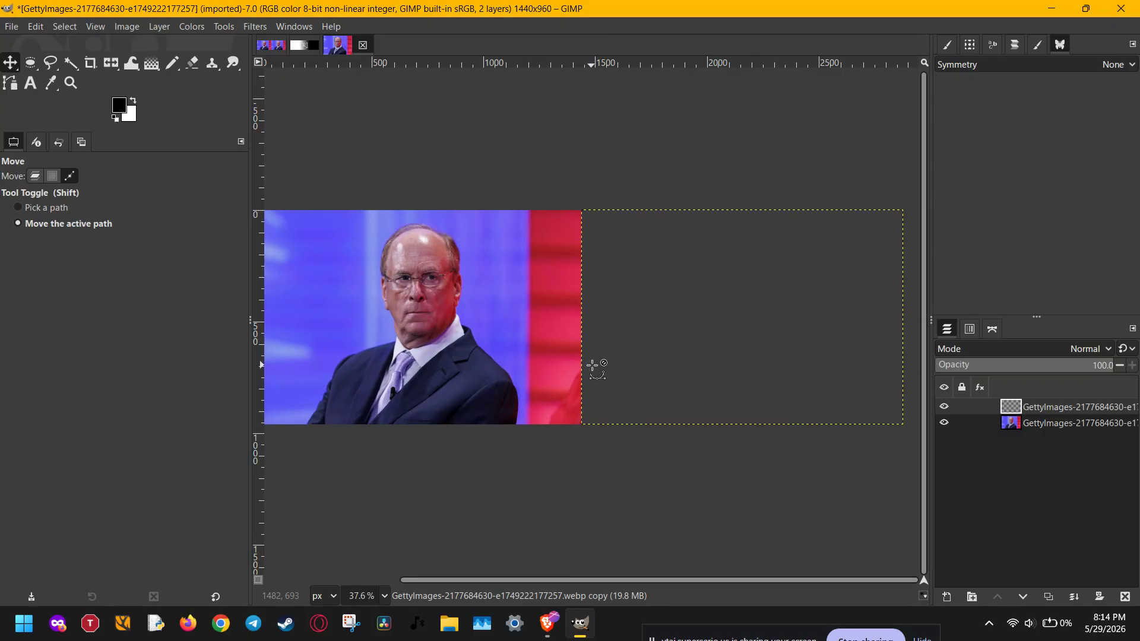
{"action": "left_click_drag", "start_coordinate": [594, 365], "coordinate": [611, 356]}
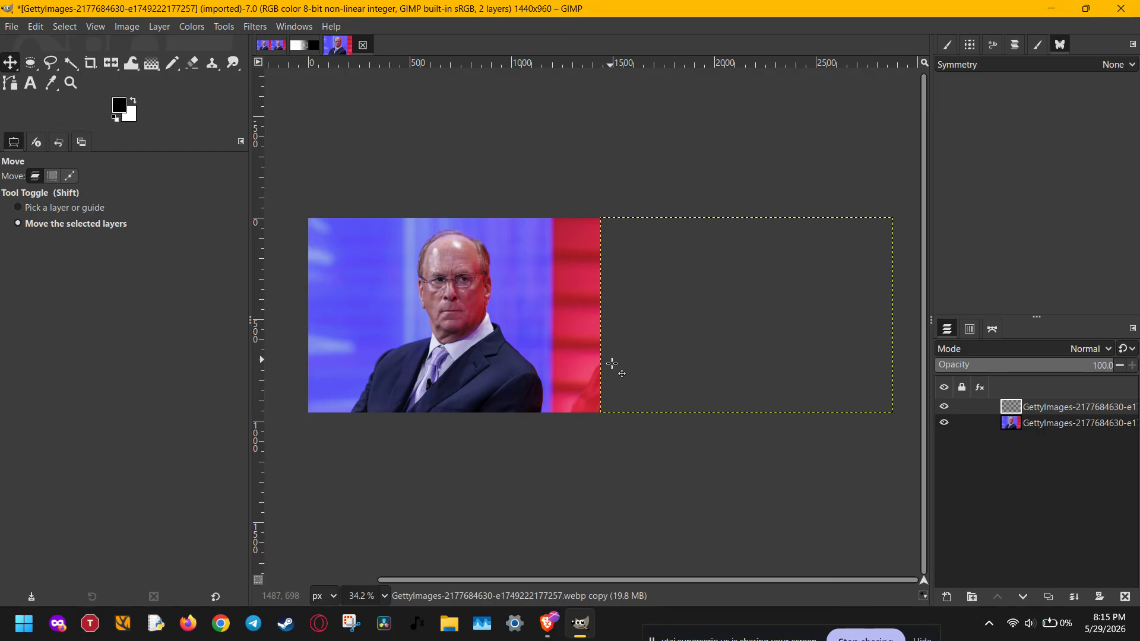
Fit the canvas to the layers and flip the copied photo horizontally so it mirrors the original
{"action": "left_click", "coordinate": [130, 26]}
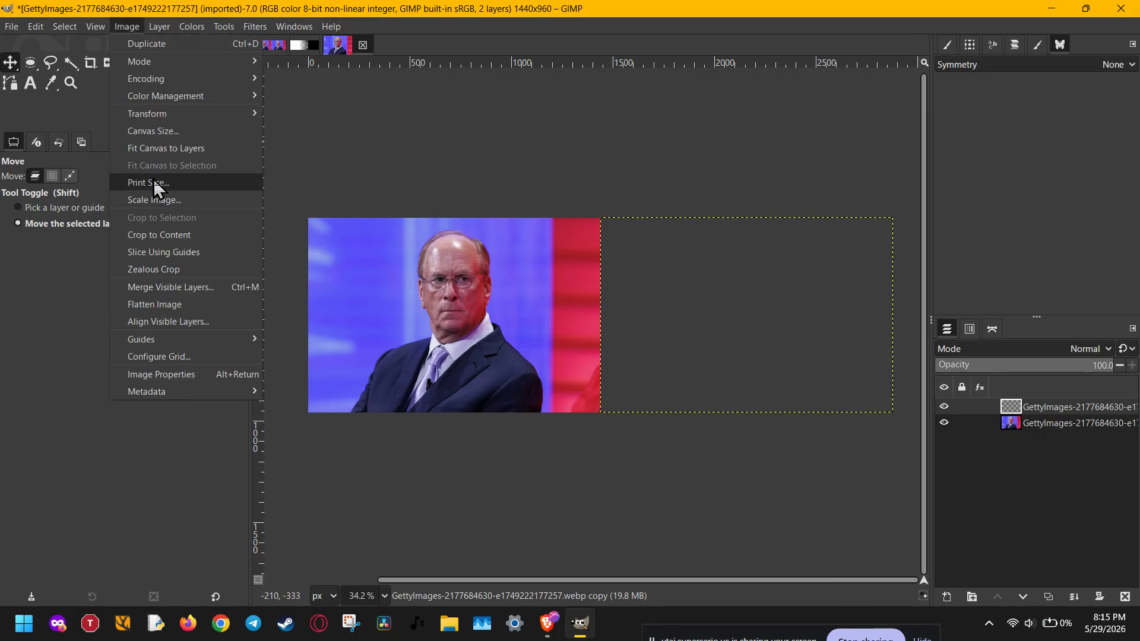
{"action": "left_click", "coordinate": [159, 148]}
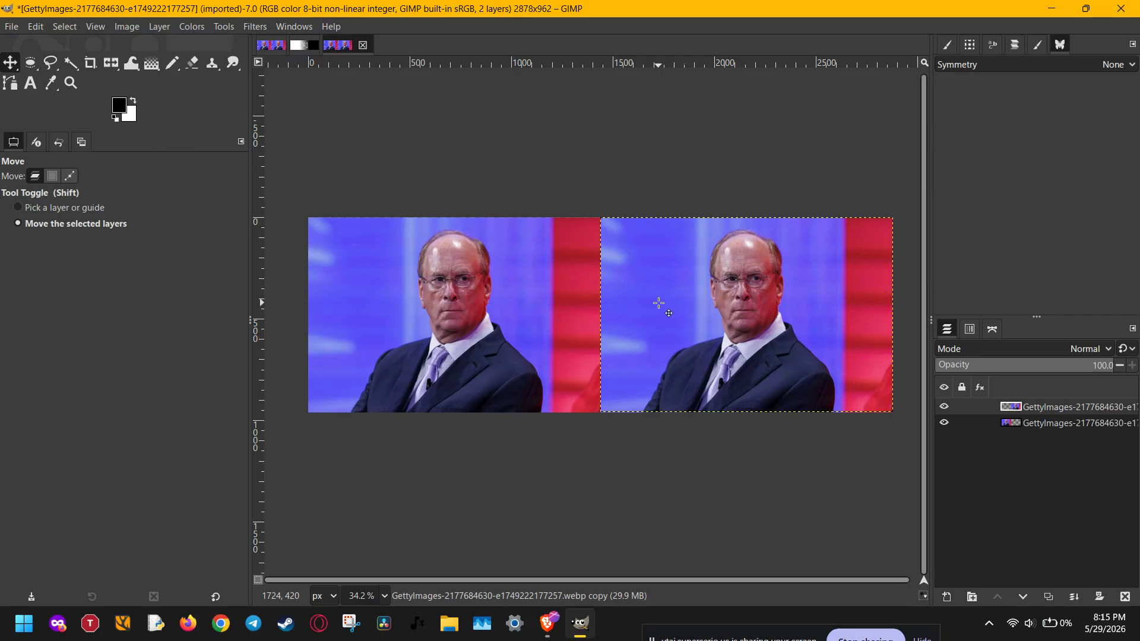
{"action": "key", "text": "shift+f"}
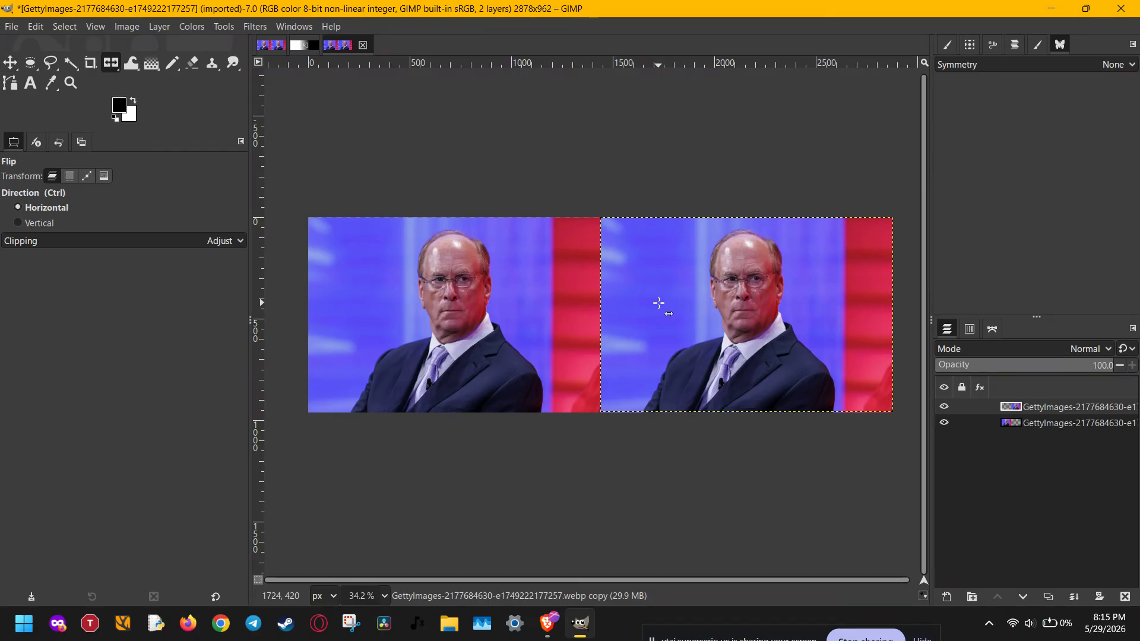
{"action": "left_click", "coordinate": [727, 317]}
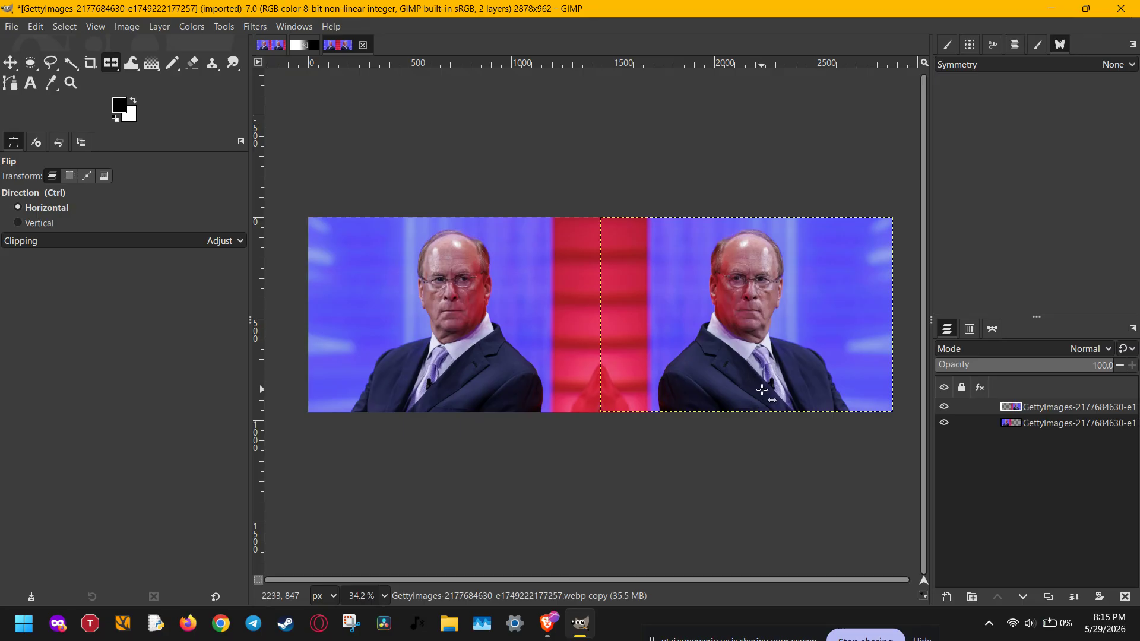
{"action": "left_click", "coordinate": [488, 330]}
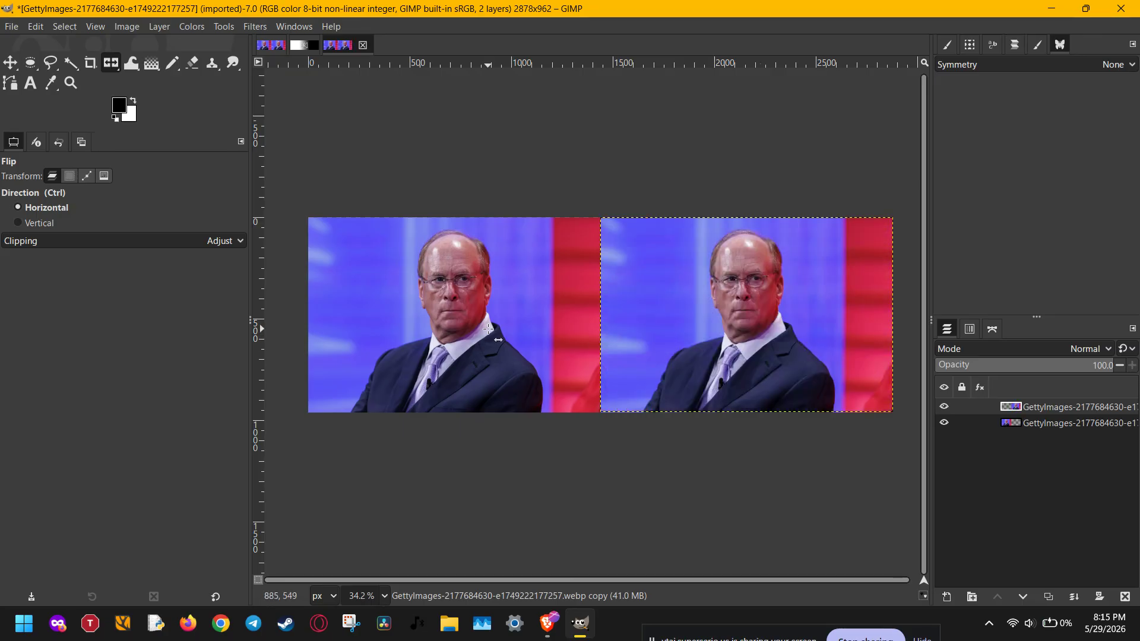
{"action": "left_click", "coordinate": [487, 328]}
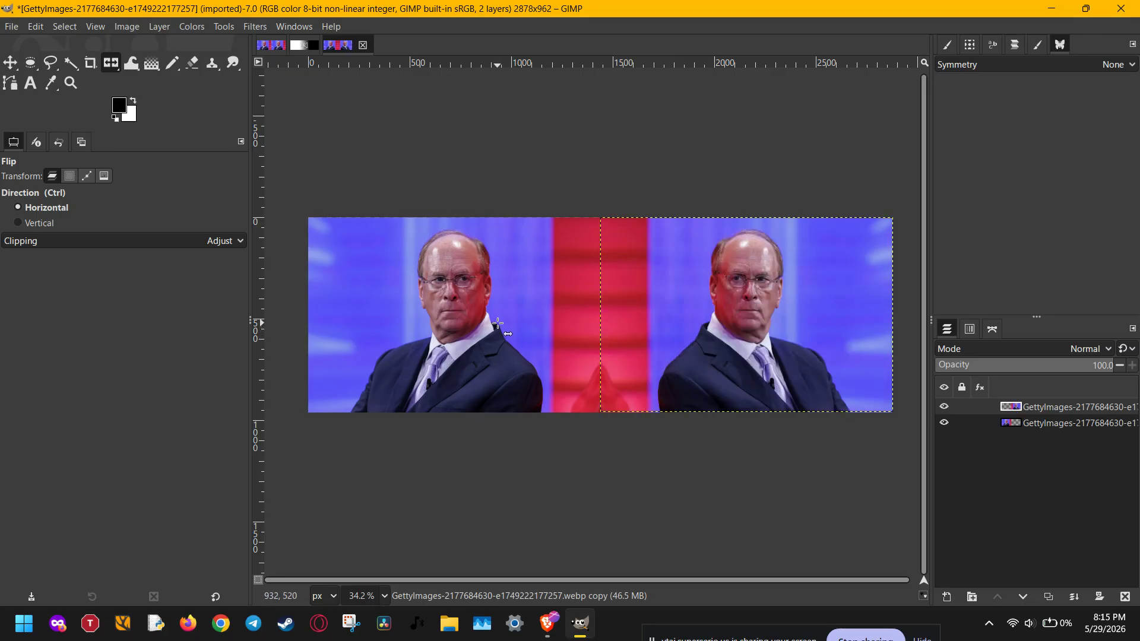
Add a white (full opacity) layer mask to the flipped photo copy
{"action": "right_click", "coordinate": [1056, 414]}
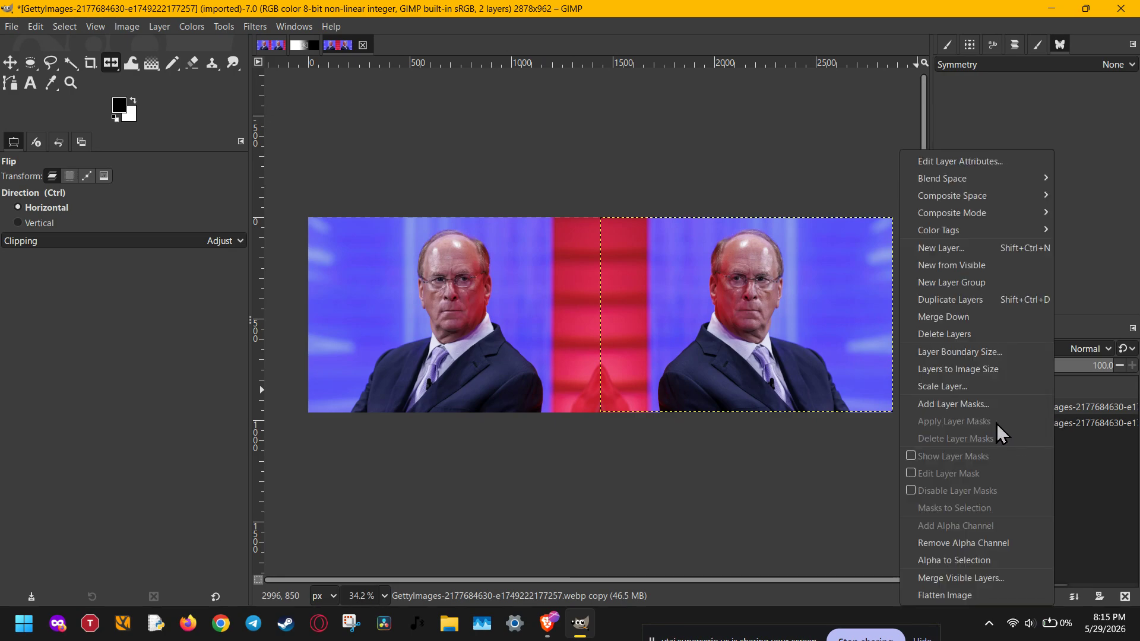
{"action": "left_click", "coordinate": [980, 405]}
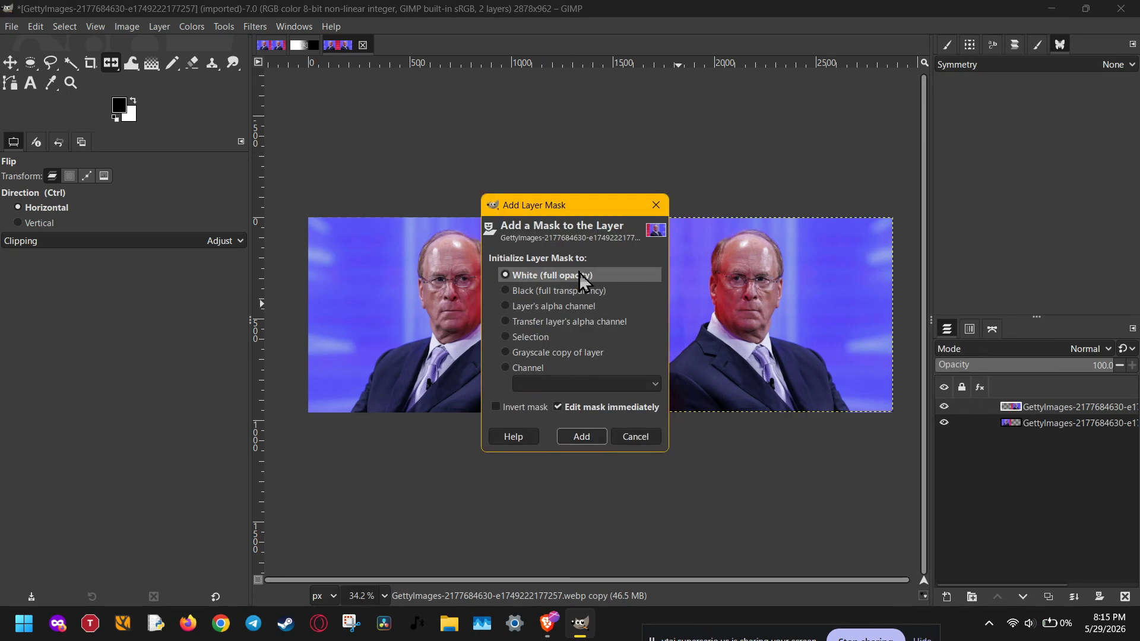
{"action": "left_click", "coordinate": [581, 436]}
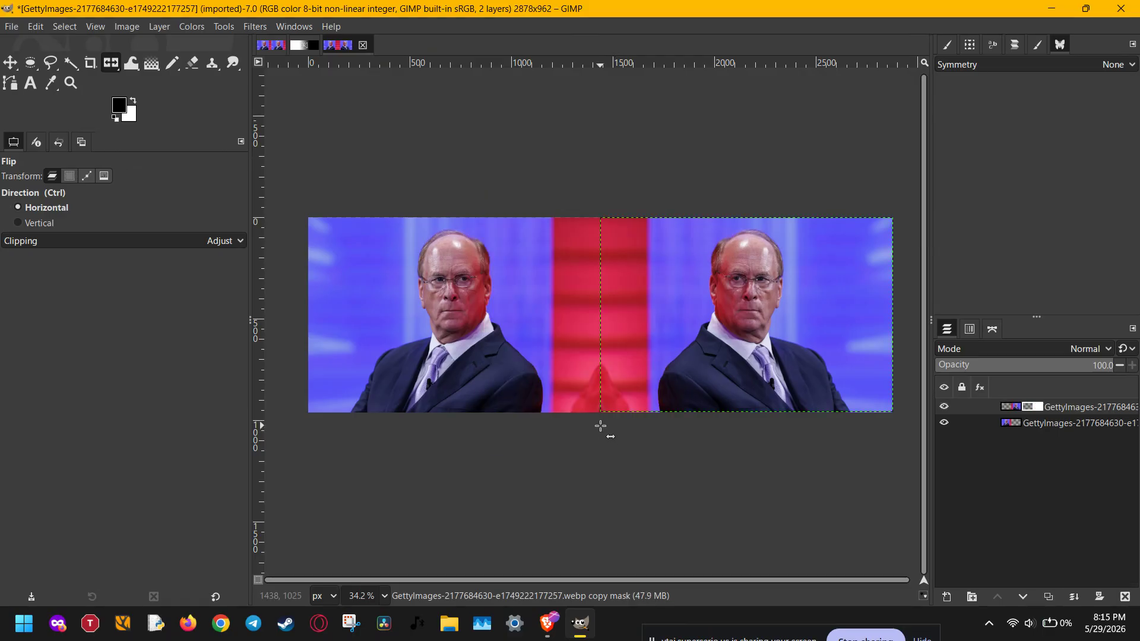
Change the foreground color to a dark red
{"action": "left_click", "coordinate": [119, 107]}
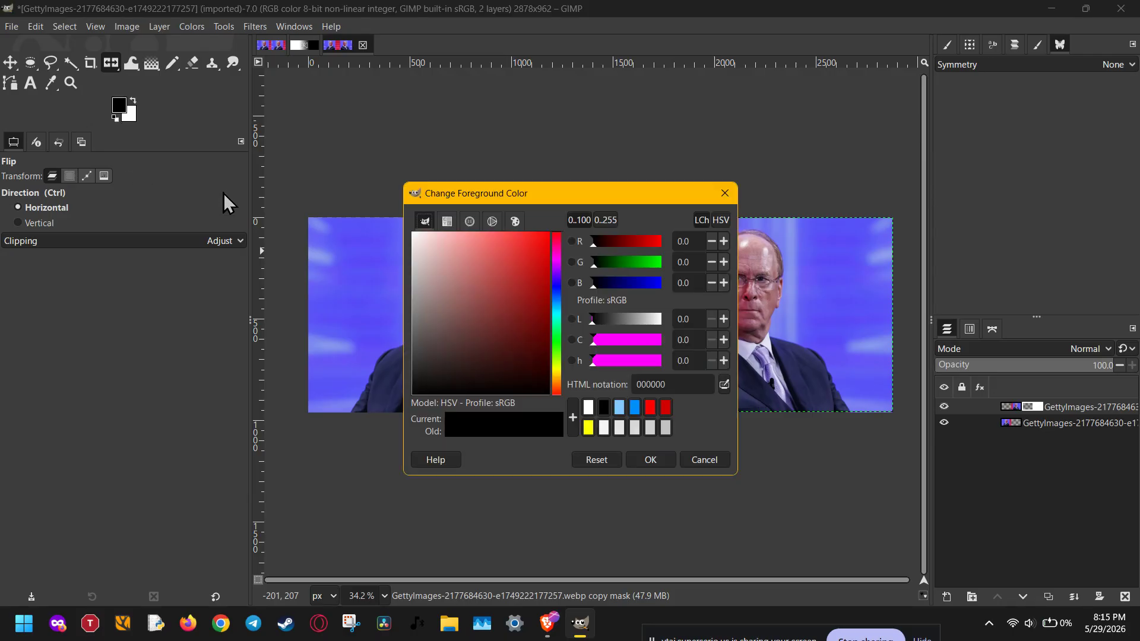
{"action": "left_click_drag", "start_coordinate": [491, 287], "coordinate": [550, 316]}
{"action": "left_click", "coordinate": [650, 460]}
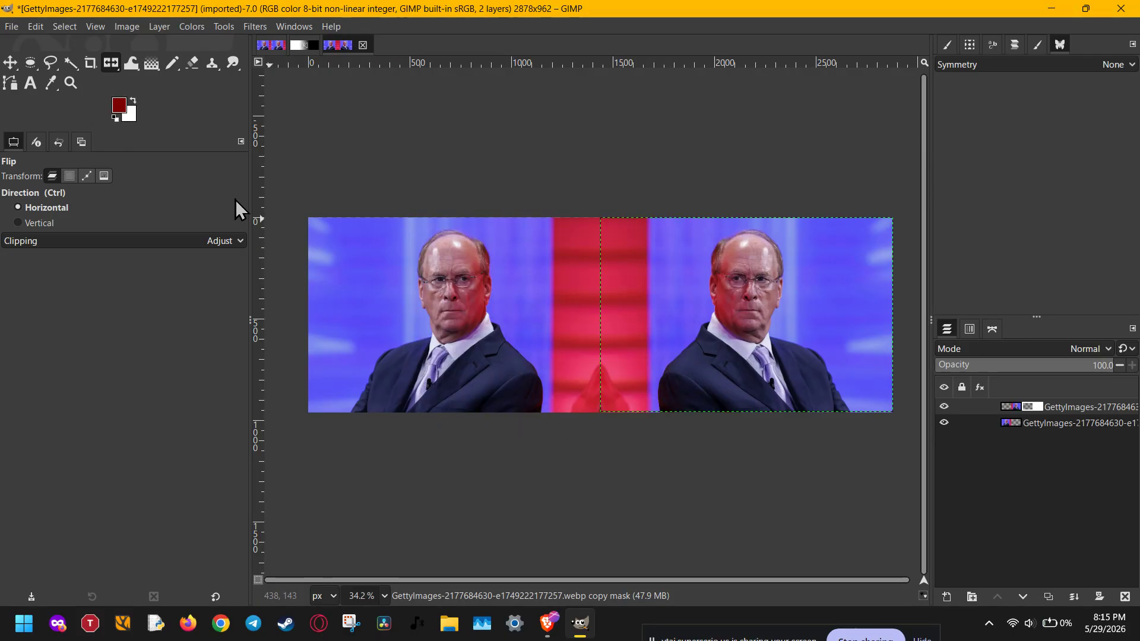
Reset the colors to black and white and draw a linear gradient about 1628 px long on the mask, from beyond the right edge toward the seam
{"action": "key", "text": "g"}
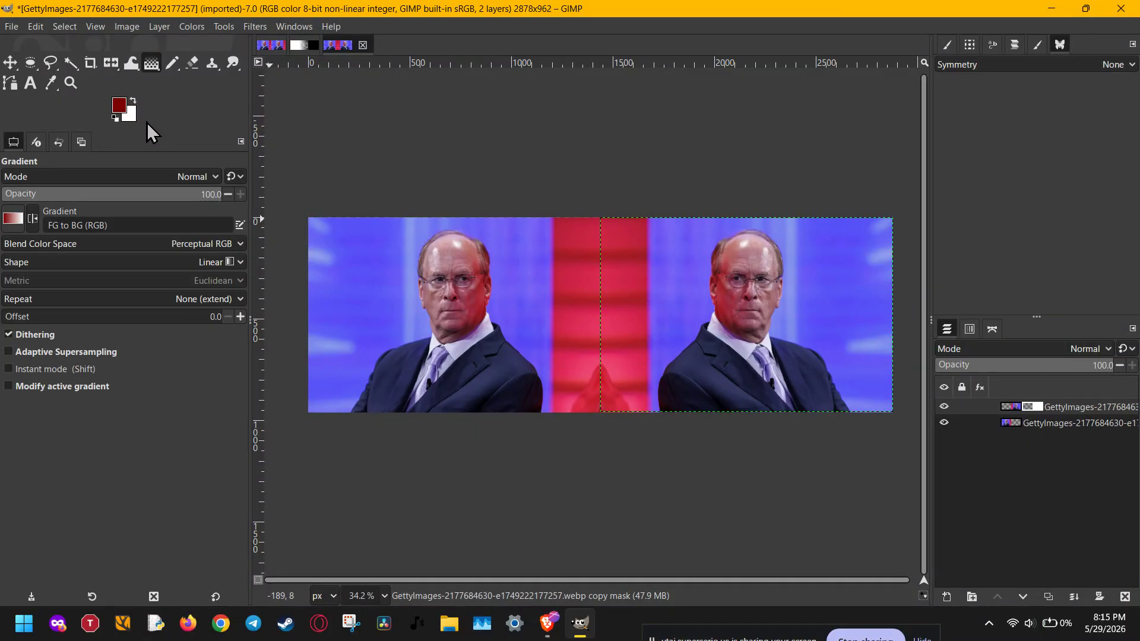
{"action": "key", "text": "d"}
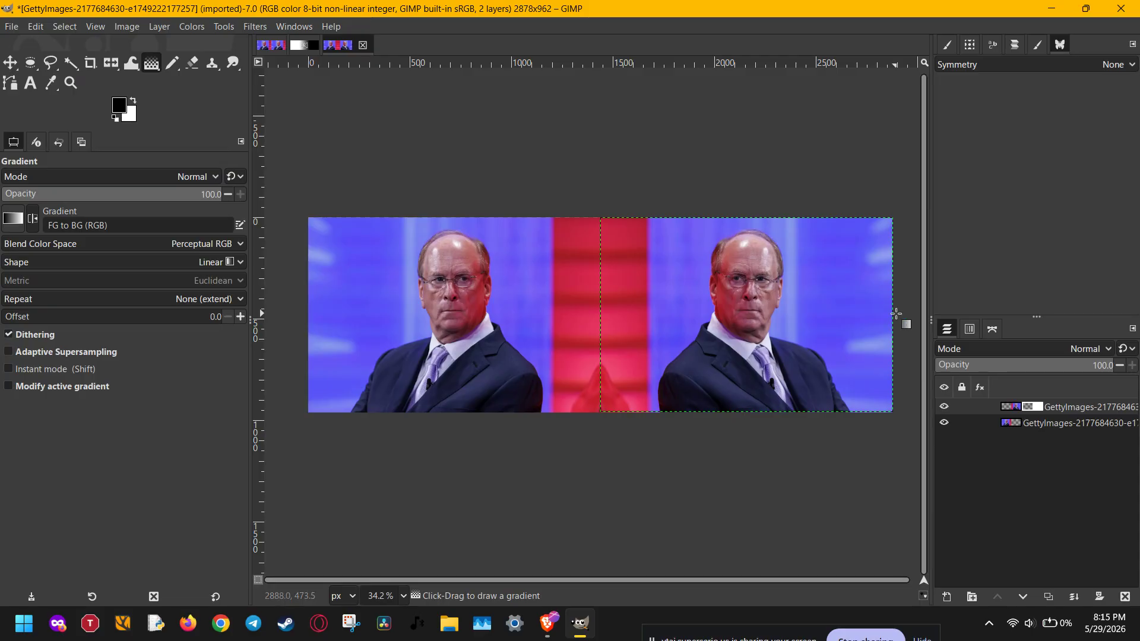
{"action": "left_click_drag", "start_coordinate": [701, 448], "coordinate": [569, 459]}
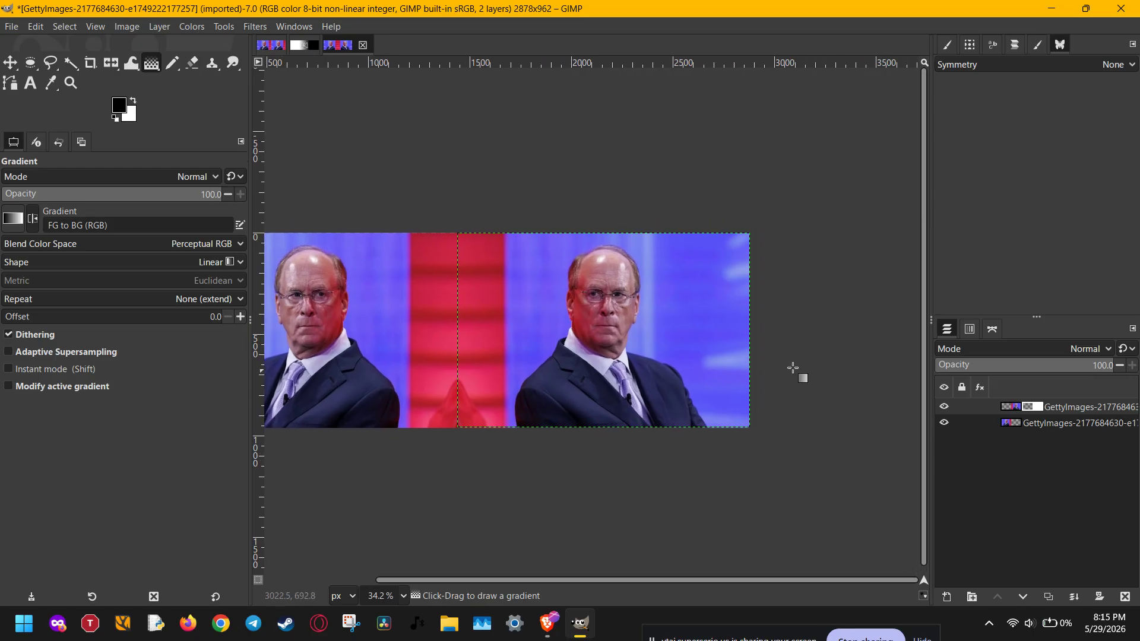
{"action": "mouse_move", "coordinate": [811, 327]}
{"action": "left_mouse_down"}
{"action": "mouse_move", "coordinate": [458, 334]}
{"action": "mouse_move", "coordinate": [482, 333]}
{"action": "left_mouse_up"}
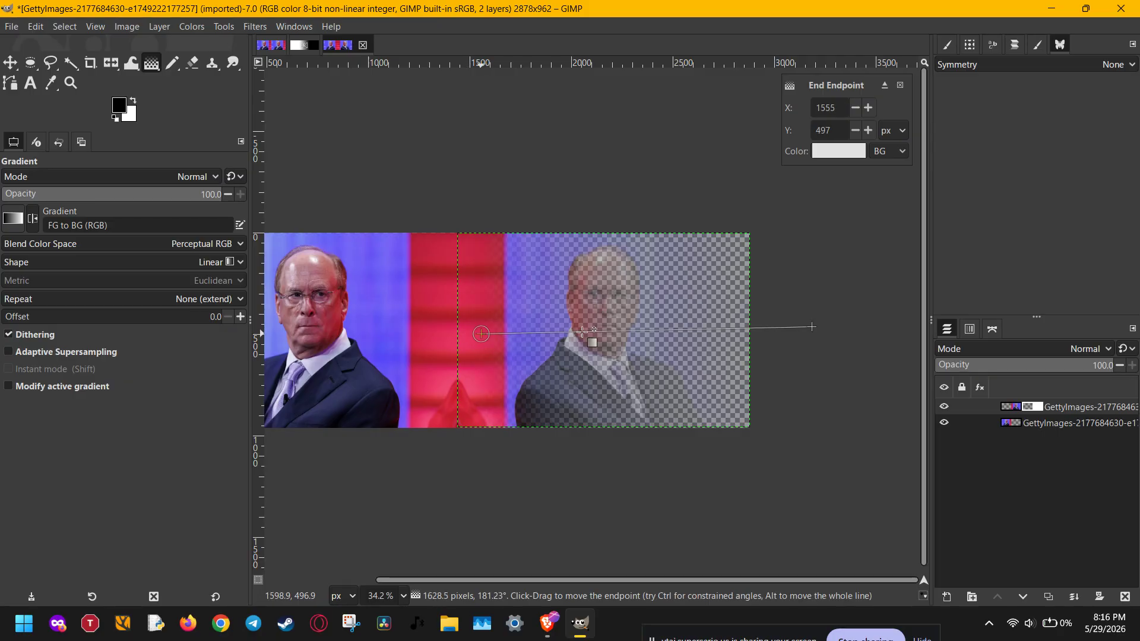
Adjust the mask gradient with its midpoint at 45.46, end point at X 1435, Y 500, and start point at X 3195, Y 514
{"action": "left_click_drag", "start_coordinate": [812, 327], "coordinate": [788, 333]}
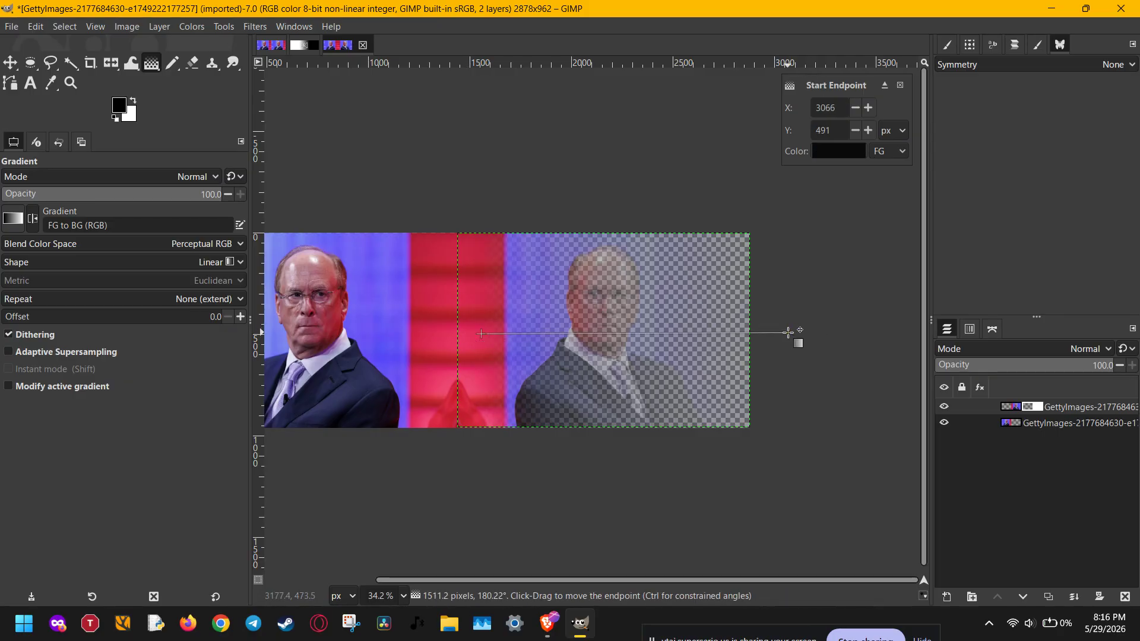
{"action": "mouse_move", "coordinate": [630, 334]}
{"action": "left_mouse_down"}
{"action": "mouse_move", "coordinate": [662, 335]}
{"action": "mouse_move", "coordinate": [629, 334]}
{"action": "mouse_move", "coordinate": [650, 335]}
{"action": "left_mouse_up"}
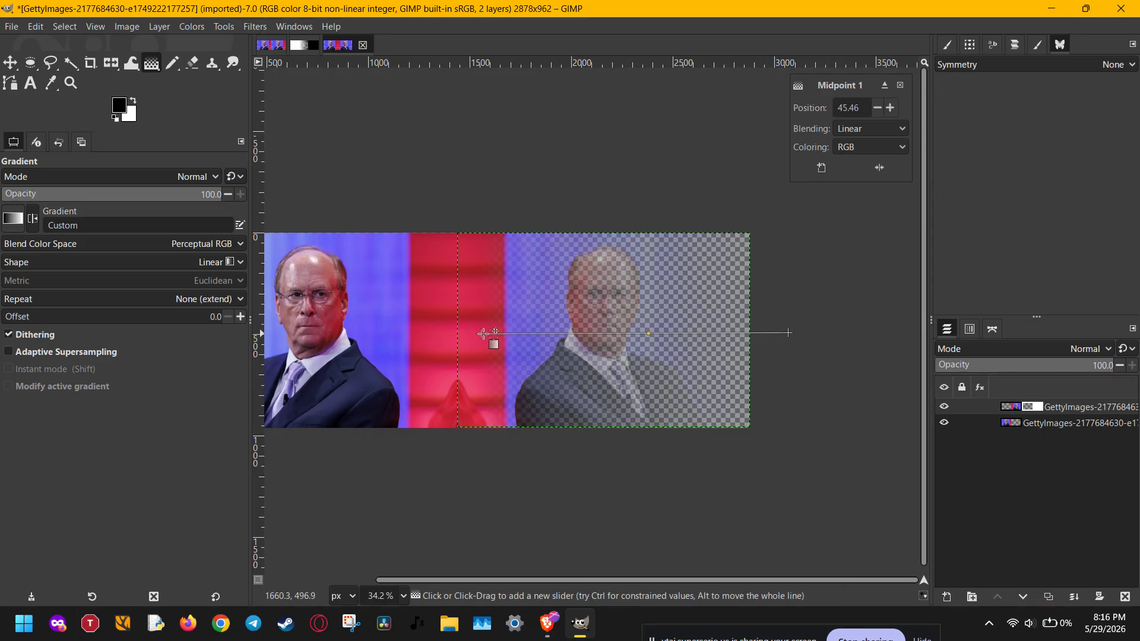
{"action": "left_click_drag", "start_coordinate": [481, 333], "coordinate": [456, 335]}
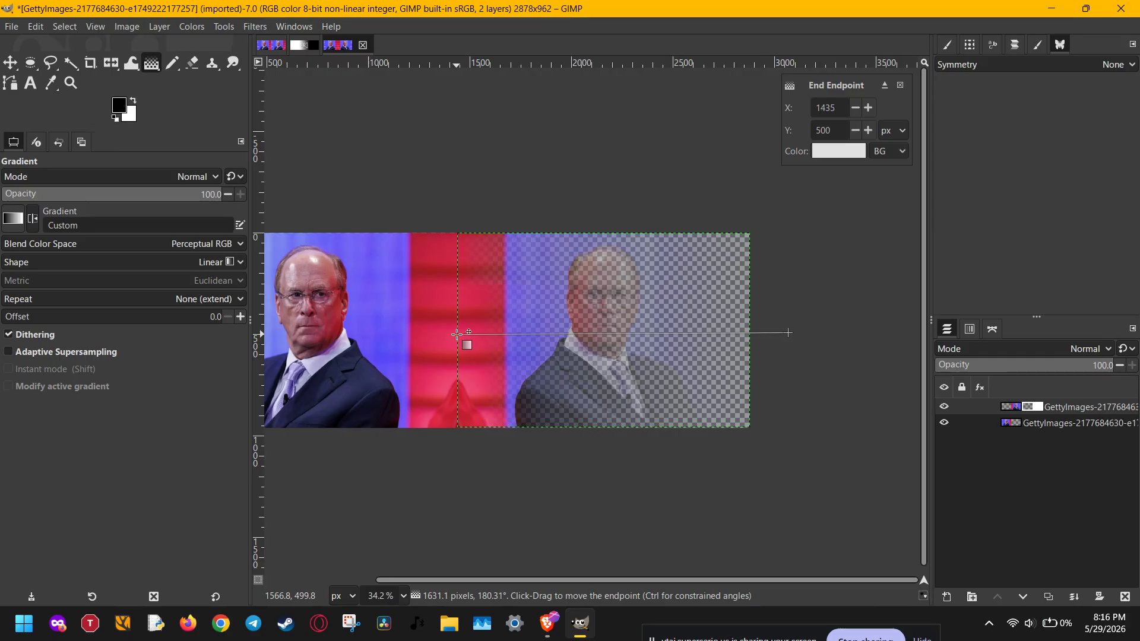
{"action": "left_click_drag", "start_coordinate": [788, 334], "coordinate": [814, 337]}
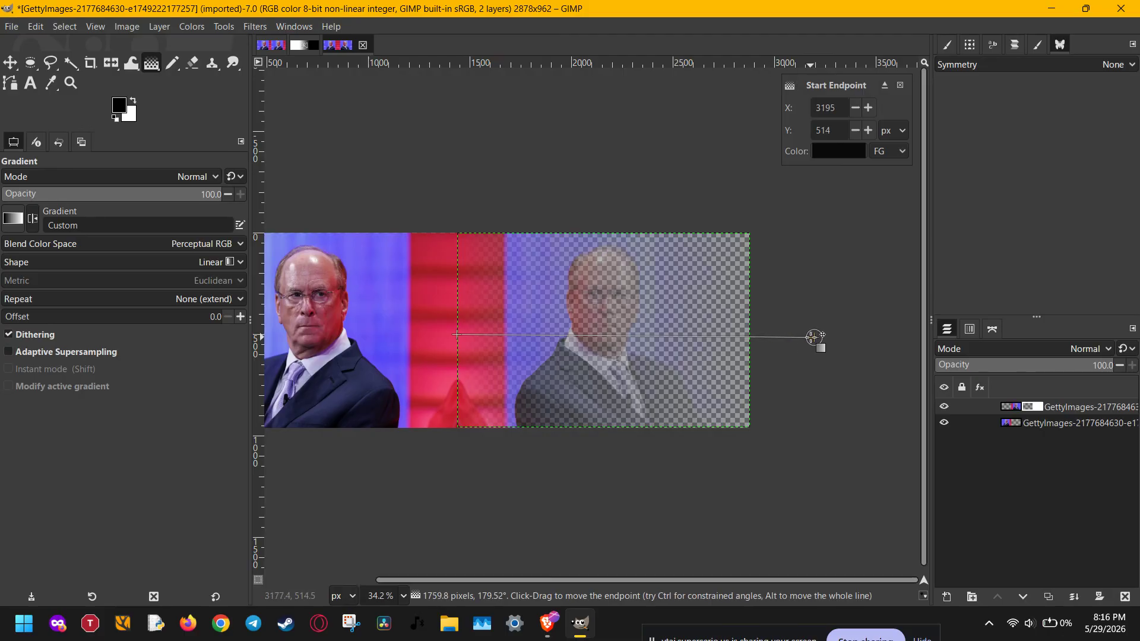
Create a new 2878 × 962 px layer filled with the black foreground color and lower it beneath both photo layers
{"action": "left_click", "coordinate": [947, 596]}
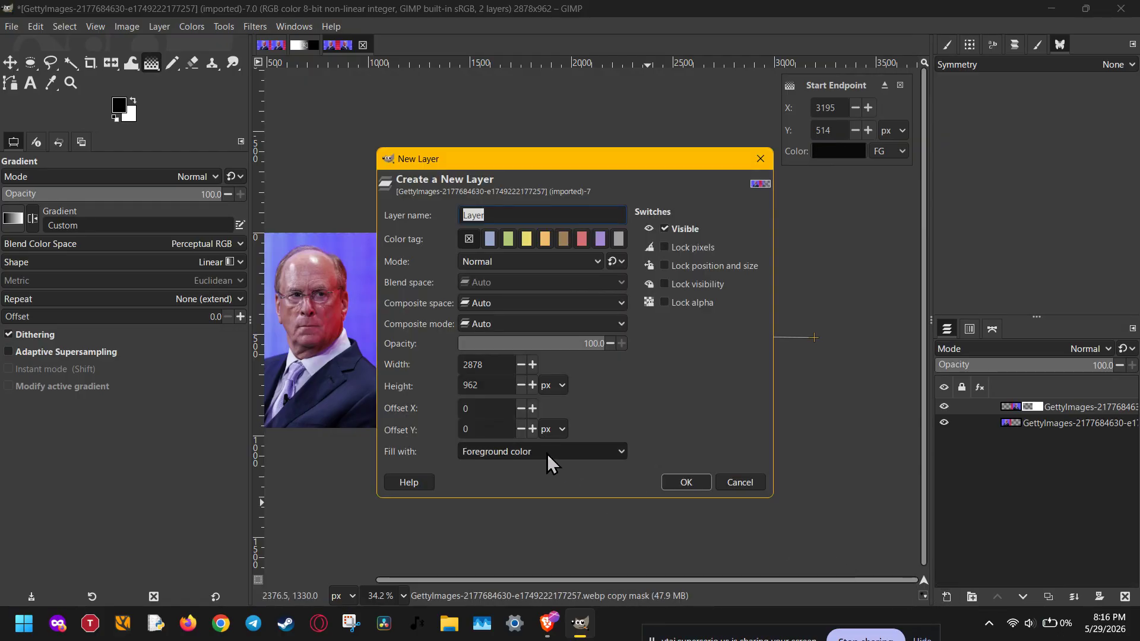
{"action": "left_click", "coordinate": [689, 485]}
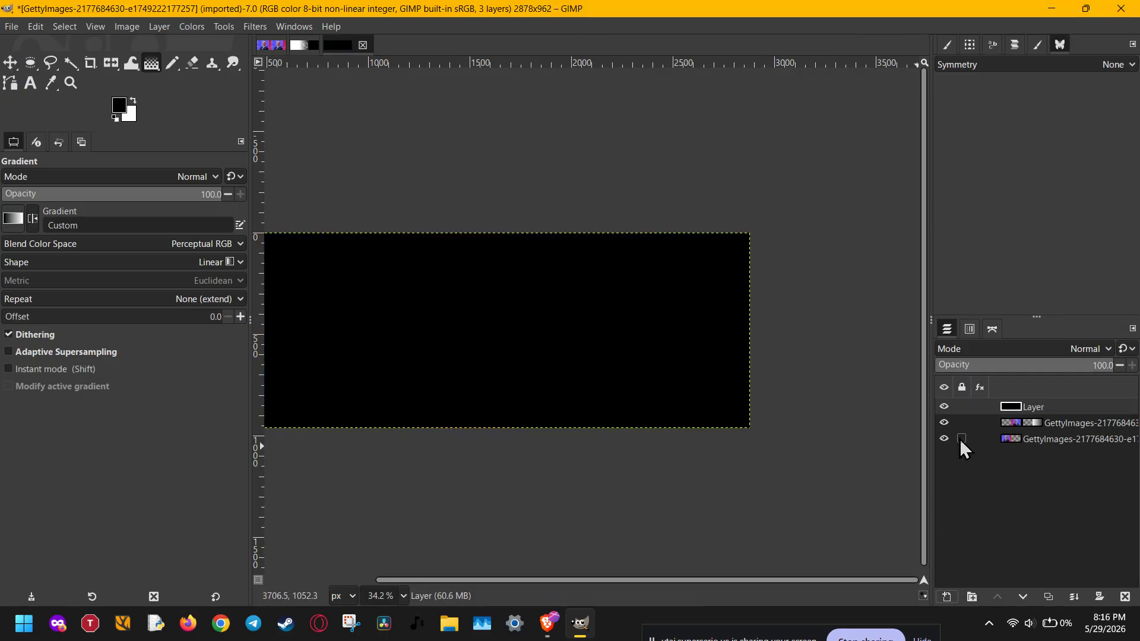
{"action": "left_click", "coordinate": [1024, 599]}
{"action": "left_click", "coordinate": [1024, 599]}
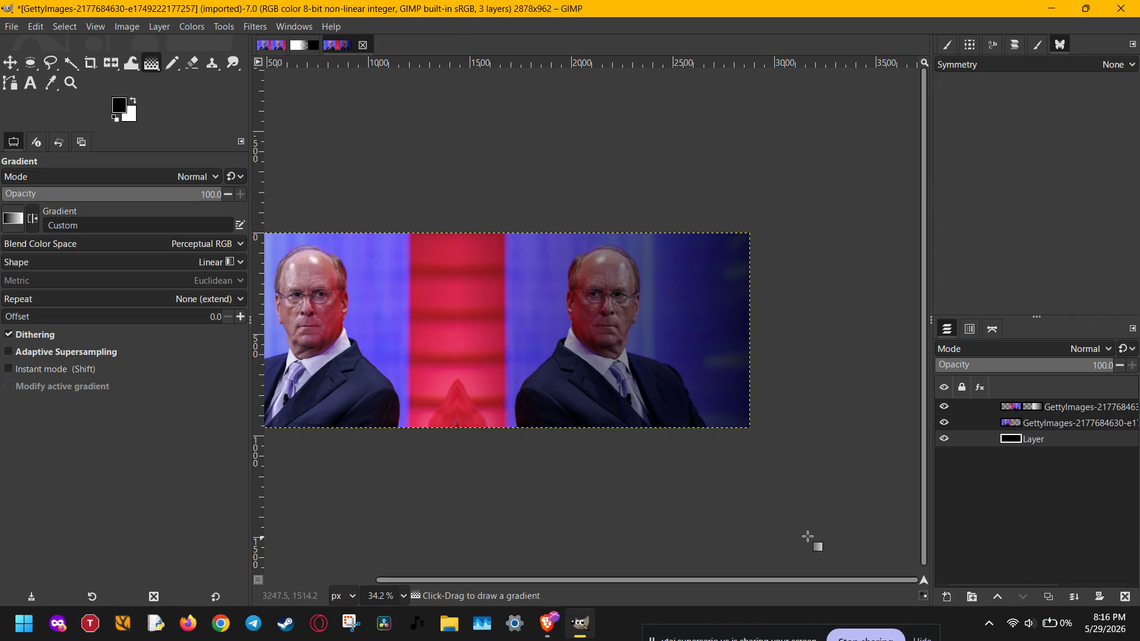
Examine the faded composite by hiding and showing the masked copy and the original photo layer in turn
{"action": "scroll", "coordinate": [698, 496], "scroll_direction": "down", "scroll_amount": 1}
{"action": "scroll", "coordinate": [698, 496], "scroll_direction": "down", "scroll_amount": 1}
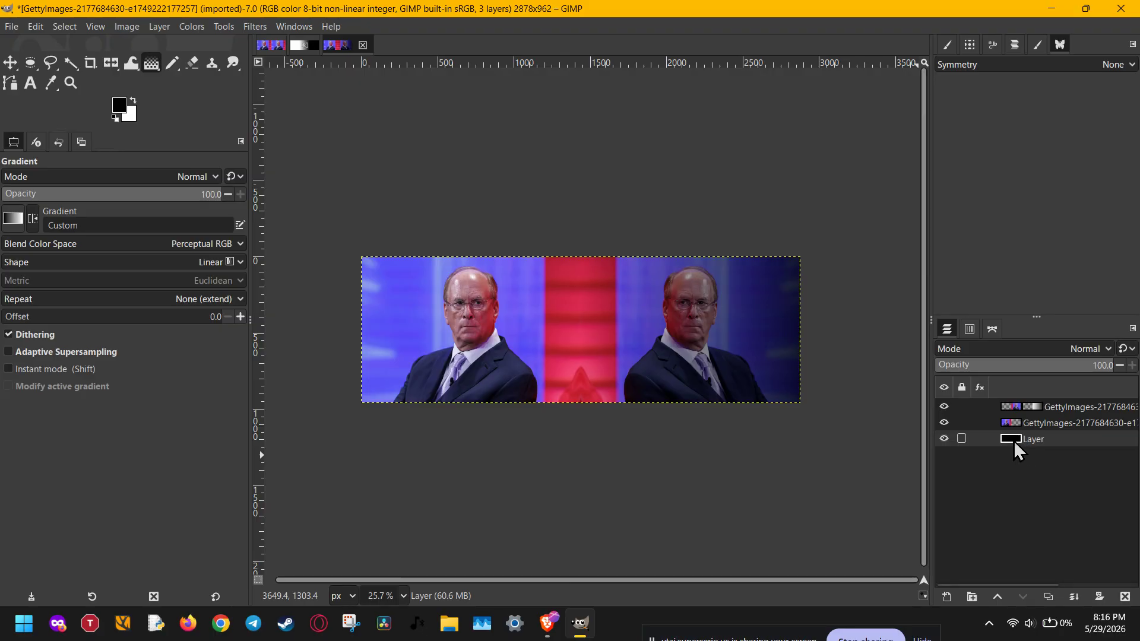
{"action": "left_click", "coordinate": [945, 408]}
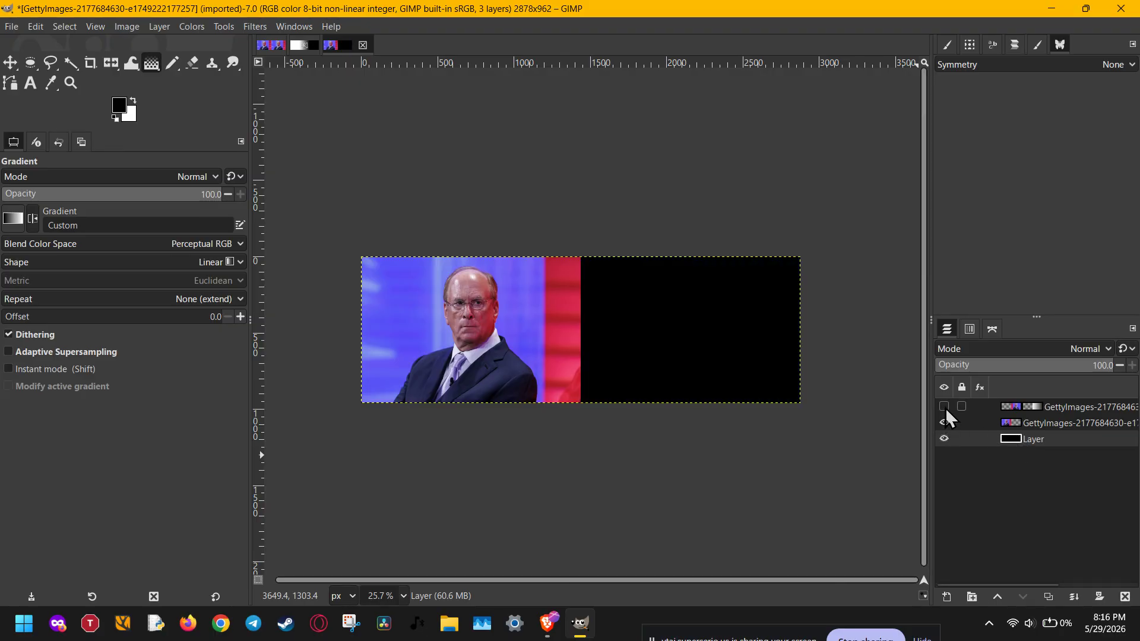
{"action": "left_click", "coordinate": [944, 408]}
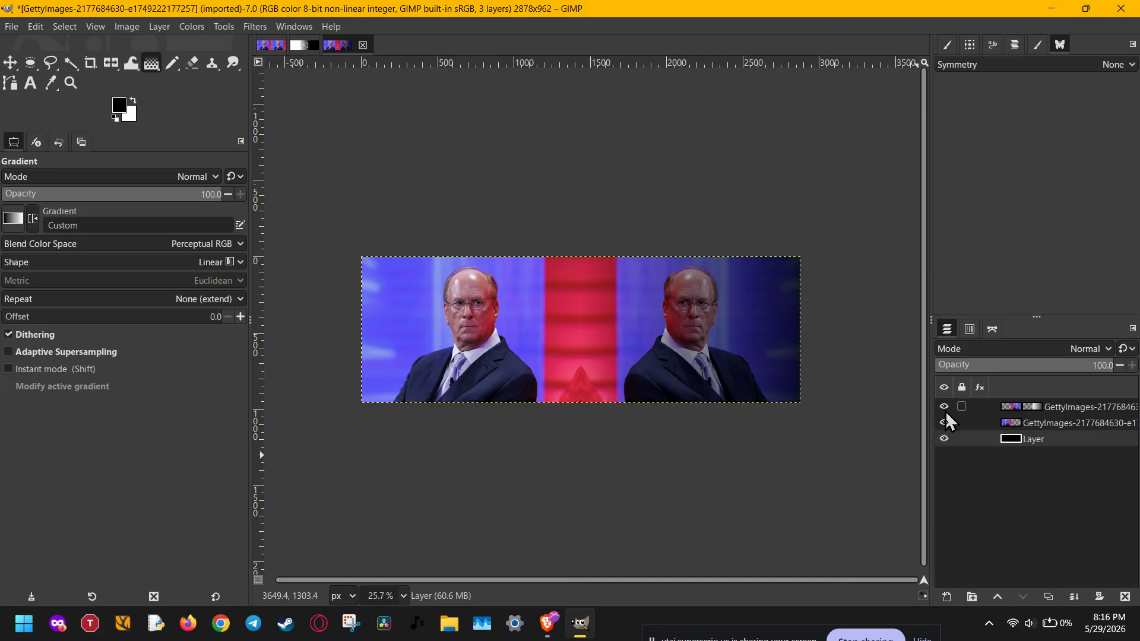
{"action": "left_click", "coordinate": [944, 422]}
{"action": "left_click", "coordinate": [945, 422]}
{"action": "left_click", "coordinate": [882, 637]}
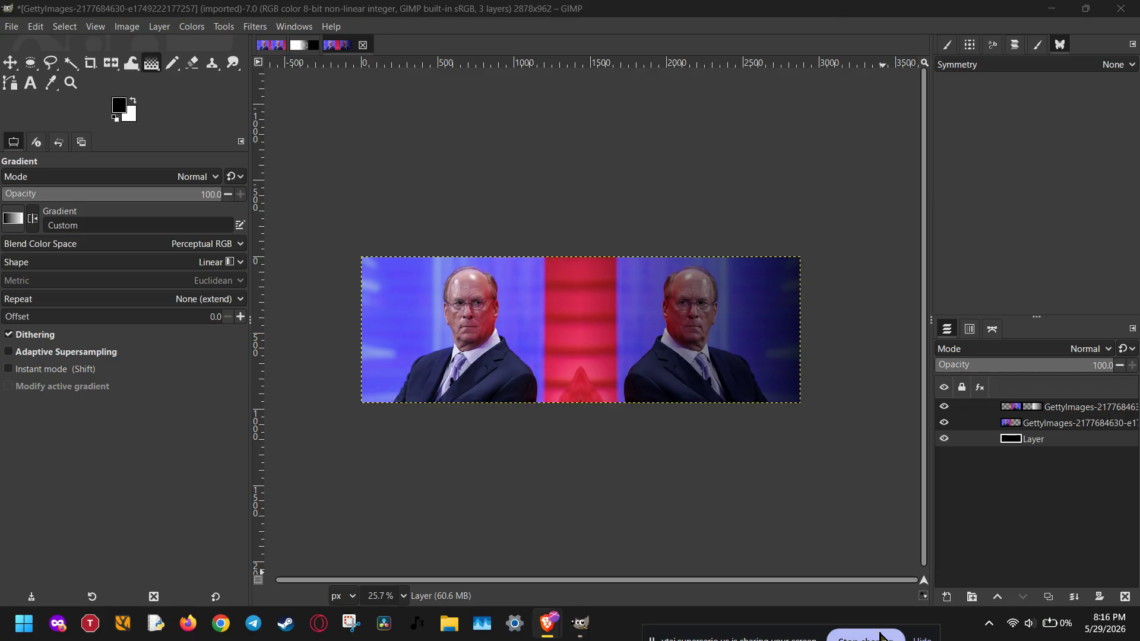